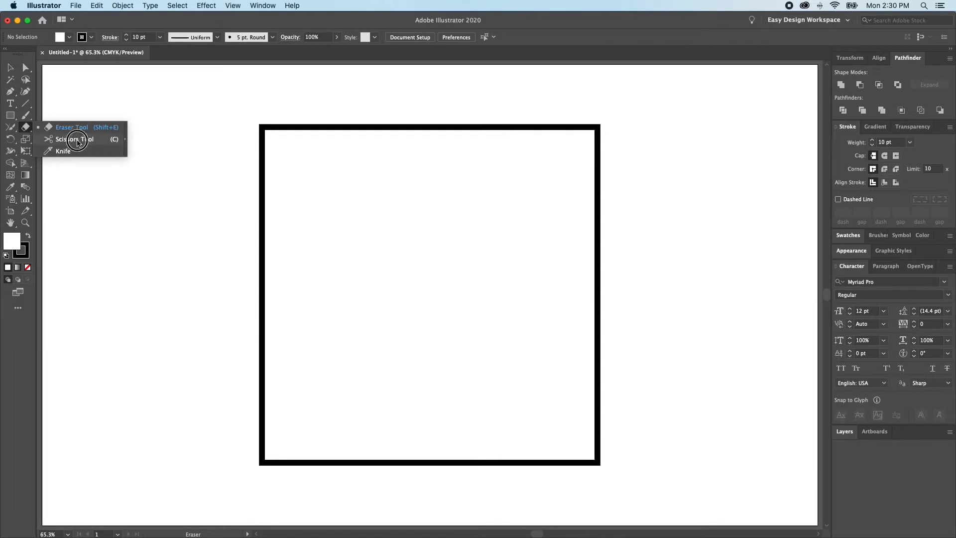
Activate the Eraser tool, open its options and set the angle to Random with a variation of about 154°
left_click(73, 127)
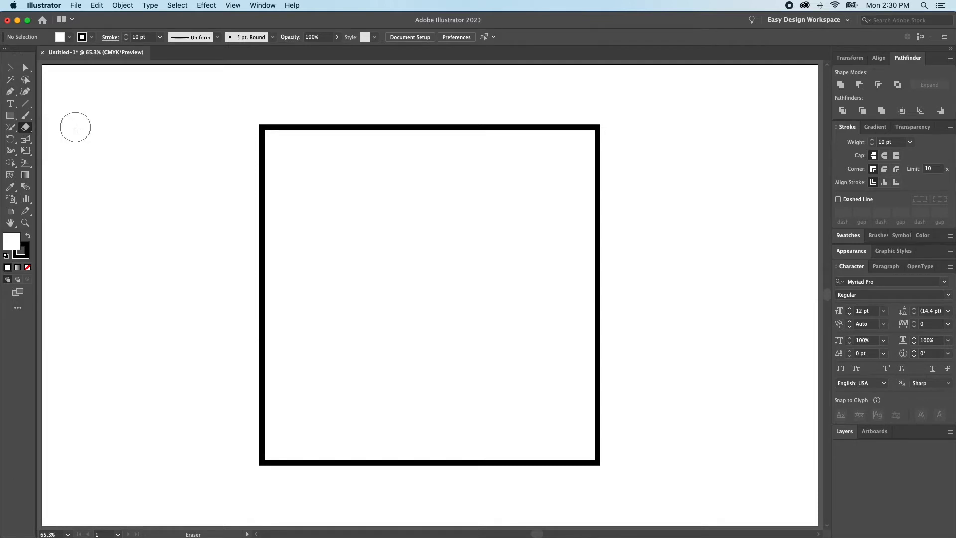
double_click(29, 129)
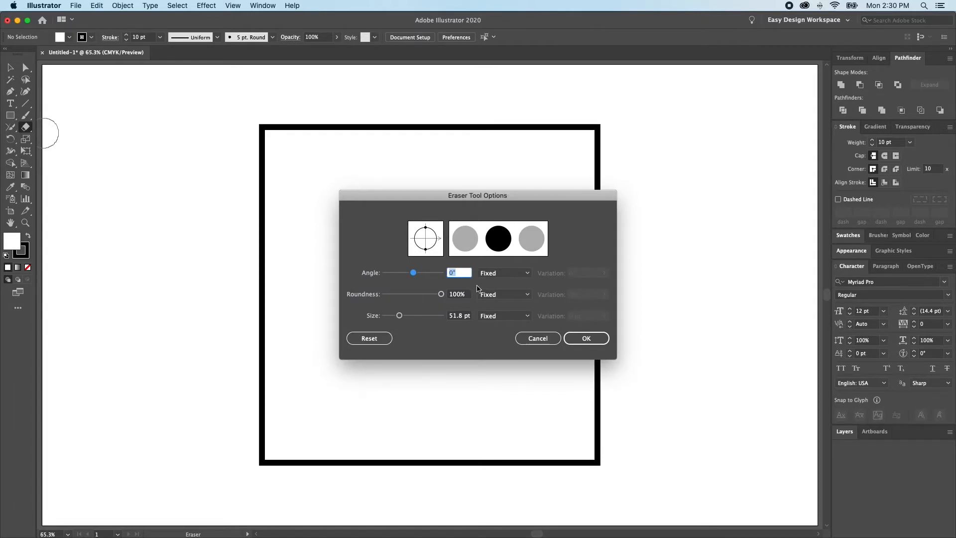
left_click(528, 276)
left_click(518, 286)
left_click(603, 272)
left_click_drag(592, 286, 598, 284)
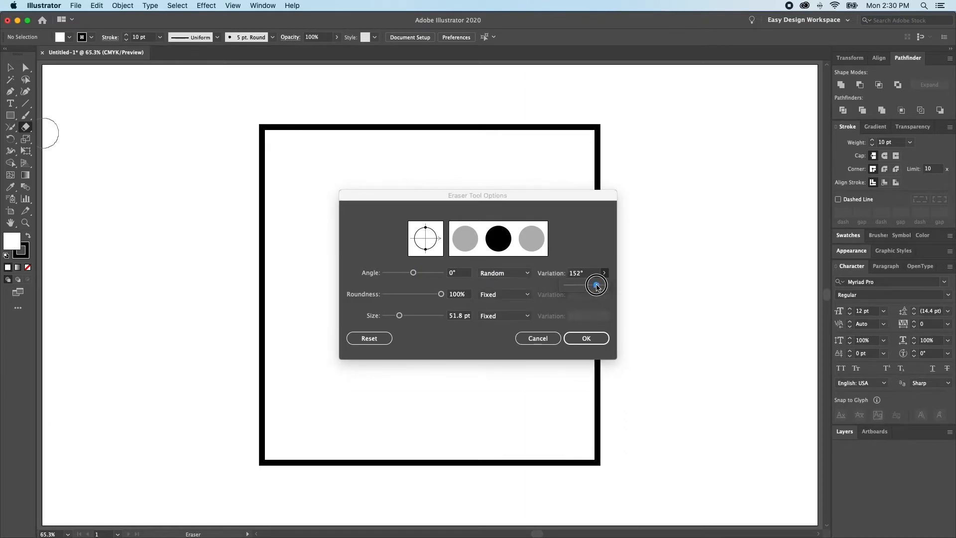
Try an eraser tip with a -103° angle, 167° angle variation and 47% roundness
left_click_drag(413, 272, 398, 273)
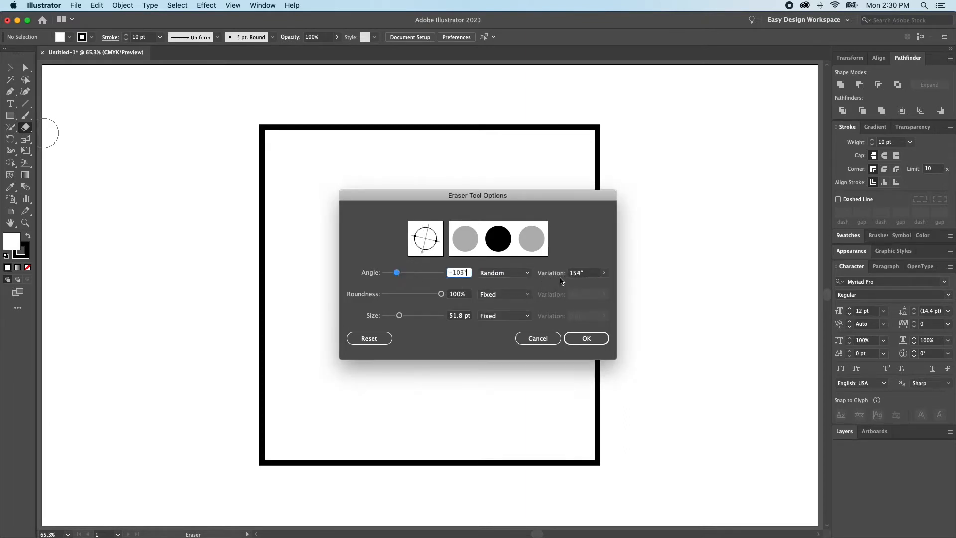
left_click(604, 273)
mouse_move(597, 283)
left_mouse_down()
mouse_move(568, 288)
mouse_move(600, 287)
left_mouse_up()
left_click_drag(441, 294, 411, 295)
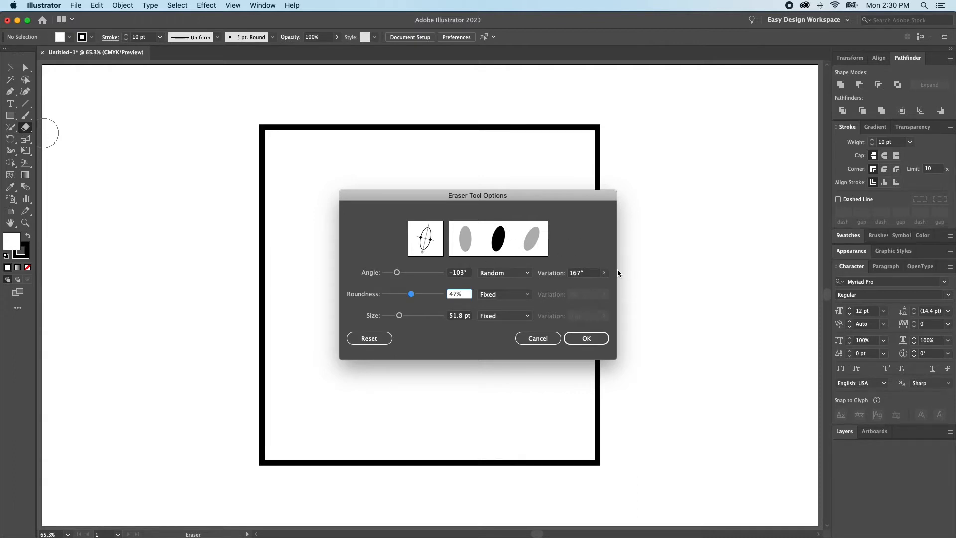
Set the eraser to 87° angle variation, 100% roundness, a 90° angle and 53 pt size, and apply the options
left_click(603, 272)
mouse_move(600, 287)
left_mouse_down()
mouse_move(564, 287)
mouse_move(585, 285)
left_mouse_up()
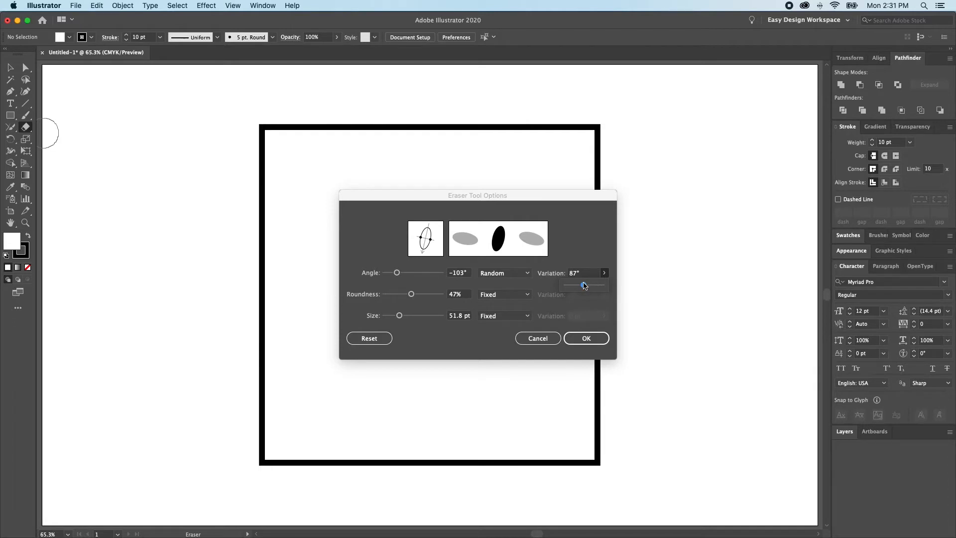
left_click(441, 294)
left_click_drag(397, 272, 392, 272)
double_click(455, 273)
type("90")
key("Tab")
left_click_drag(398, 315, 399, 315)
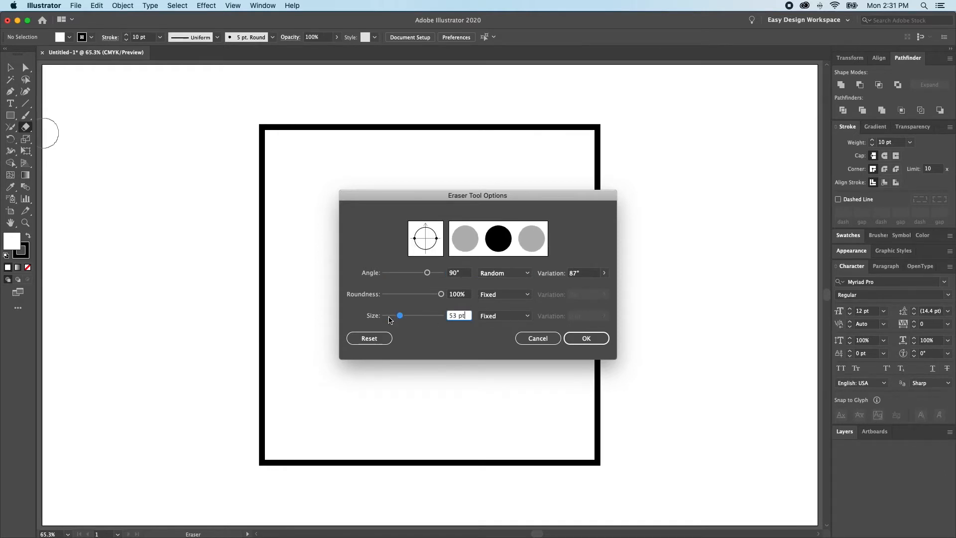
left_click(586, 337)
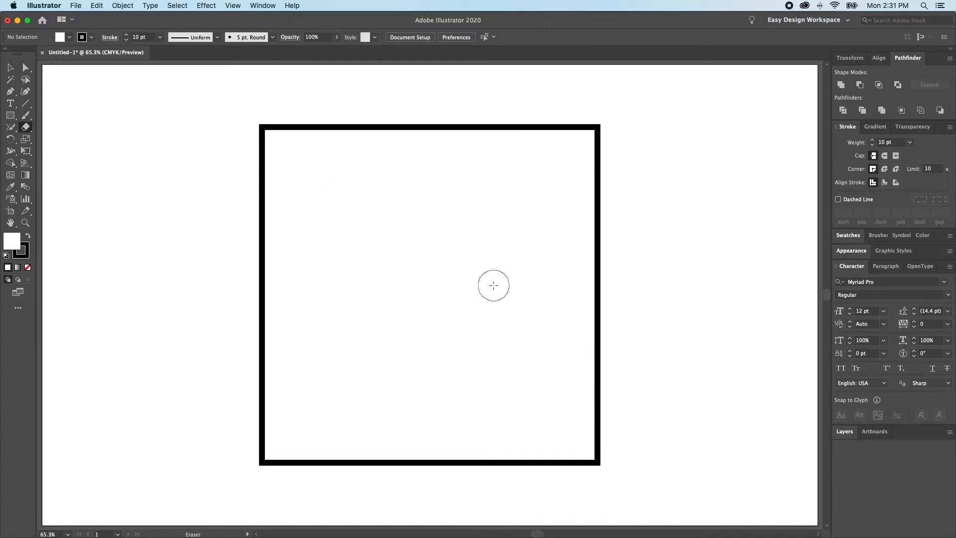
Enlarge the eraser tip in several increments and reduce it to slightly smaller than its starting size
key("bracketright")
key("bracketright")
key("bracketright")
key("bracketright")
key("bracketright")
key("bracketright")
key("bracketright")
key("bracketright")
key("bracketleft")
key("bracketleft")
key("bracketleft")
key("bracketleft")
key("bracketleft")
key("bracketleft")
key("bracketleft")
key("bracketleft")
key("bracketleft")
key("bracketleft")
Select the square, erase a freehand zigzag from its left side through its bottom edge, and deselect the artwork
left_click_drag(228, 192, 284, 223)
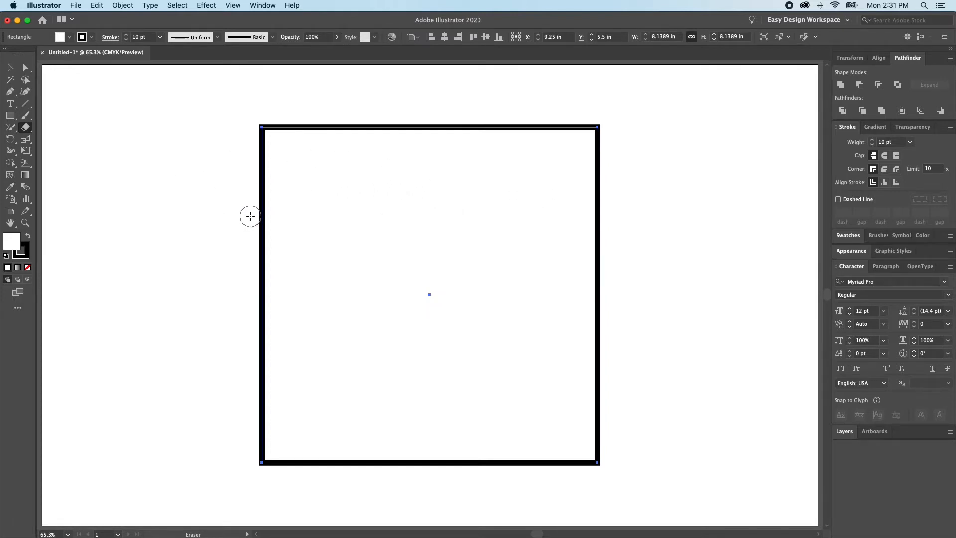
left_click_drag(230, 220, 268, 209)
mouse_move(423, 351)
left_mouse_down()
mouse_move(478, 364)
mouse_move(394, 518)
left_mouse_up()
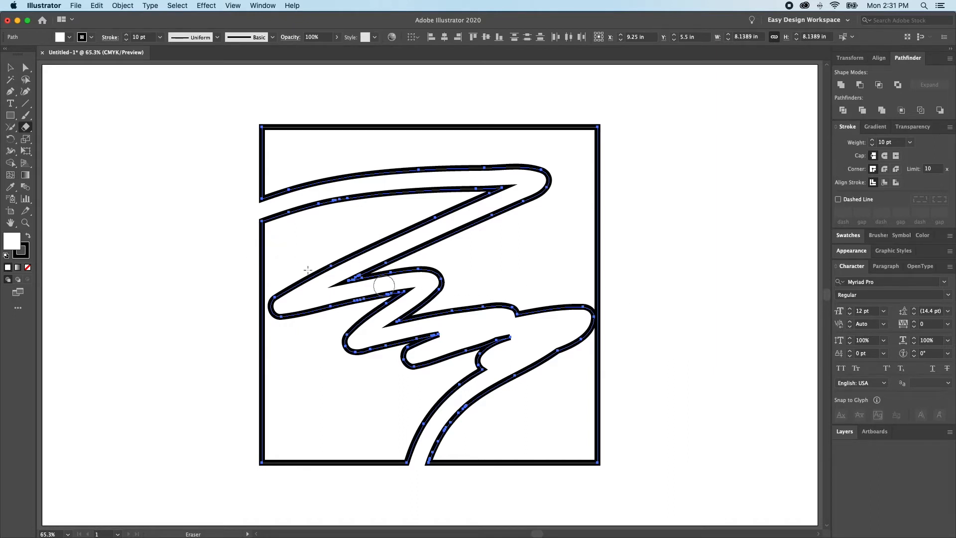
key("v")
left_click(171, 263)
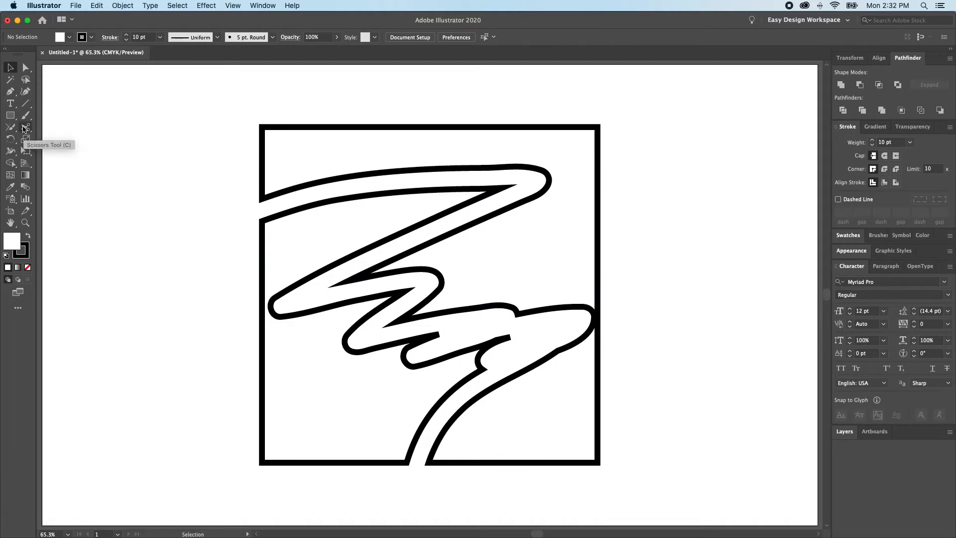
Add the letter T as text beside the square and scale it up to about 306 pt
left_click(26, 127)
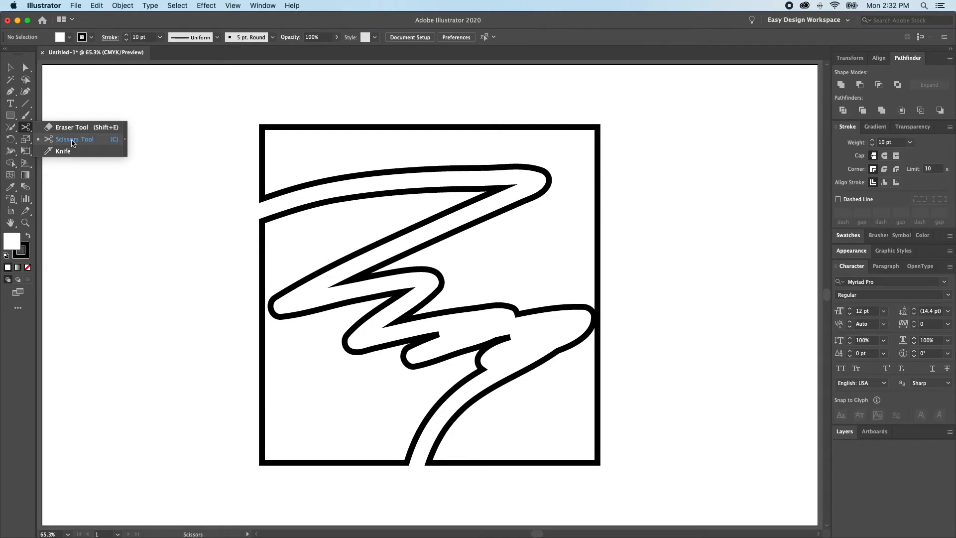
key("t")
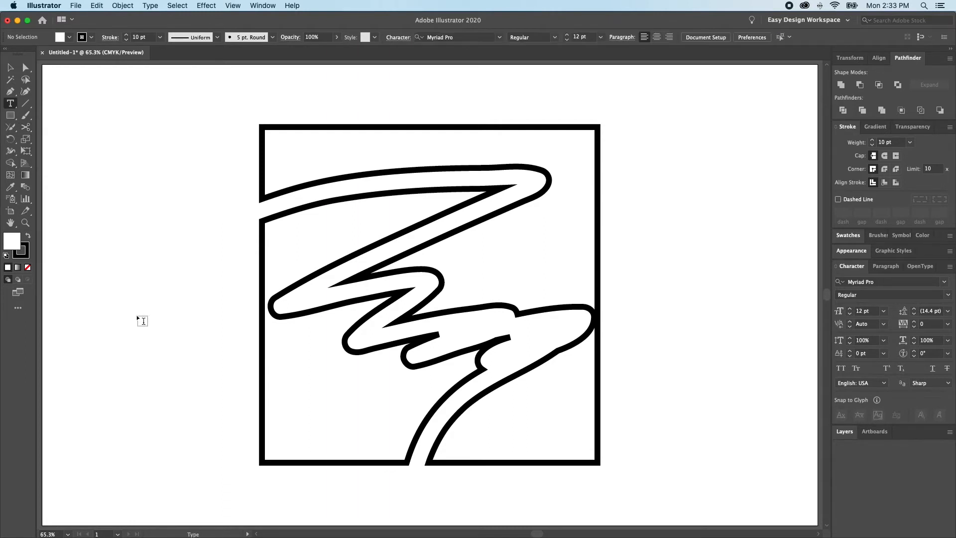
left_click(138, 315)
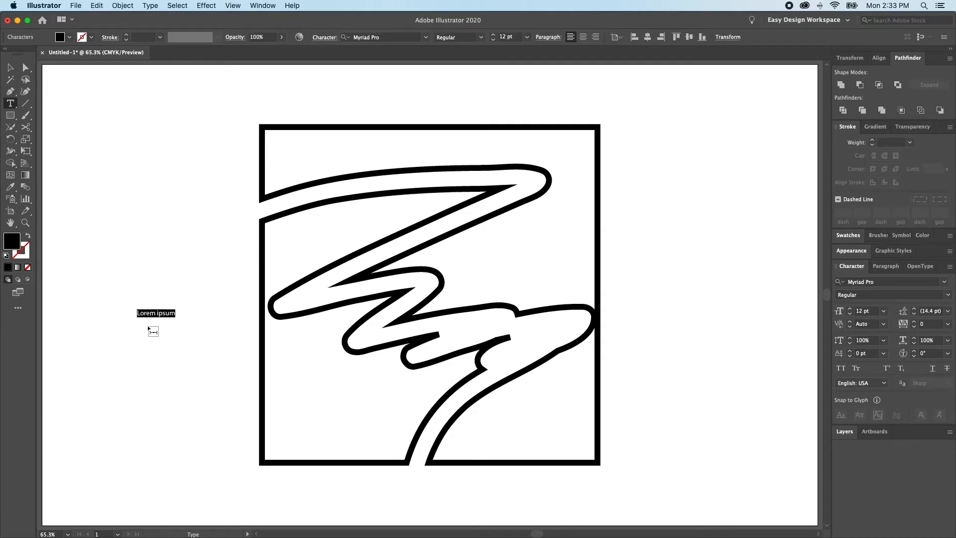
type("T")
left_click(150, 318, "super")
key("v")
left_click(138, 313)
left_click_drag(142, 317, 183, 303)
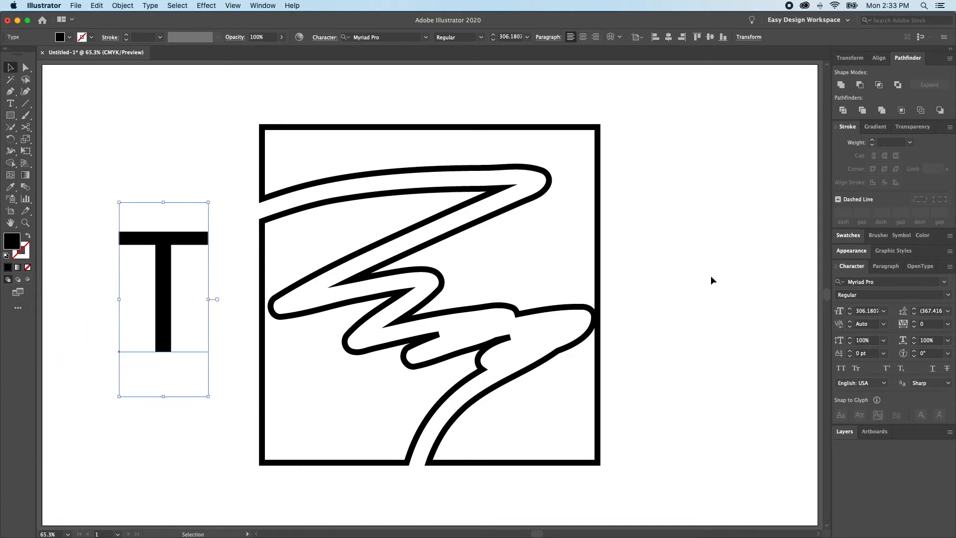
Change the T's font to Actonia Hand PERSONAL USE and convert it to outlines just clear of the square
left_click(945, 285)
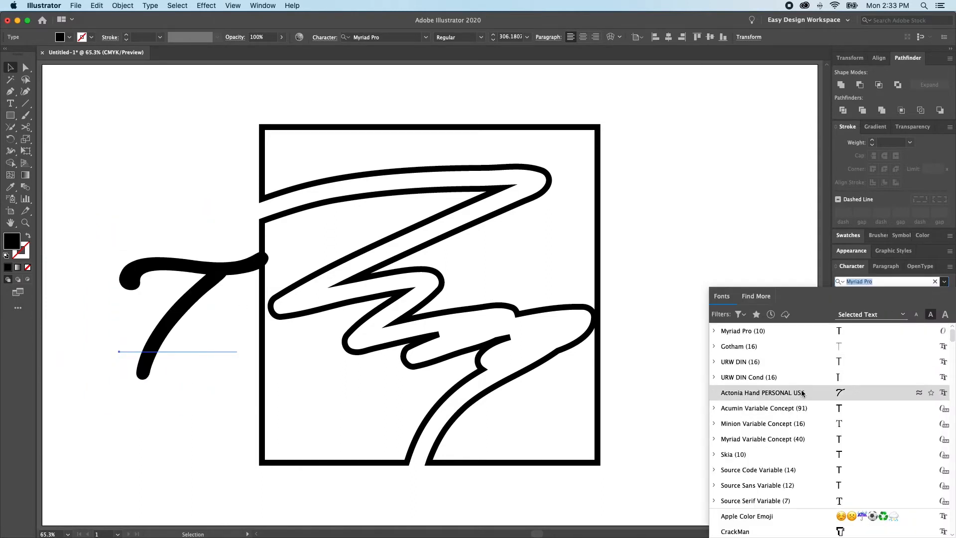
left_click(138, 307)
left_click_drag(178, 330, 145, 312)
key("super+shift+o")
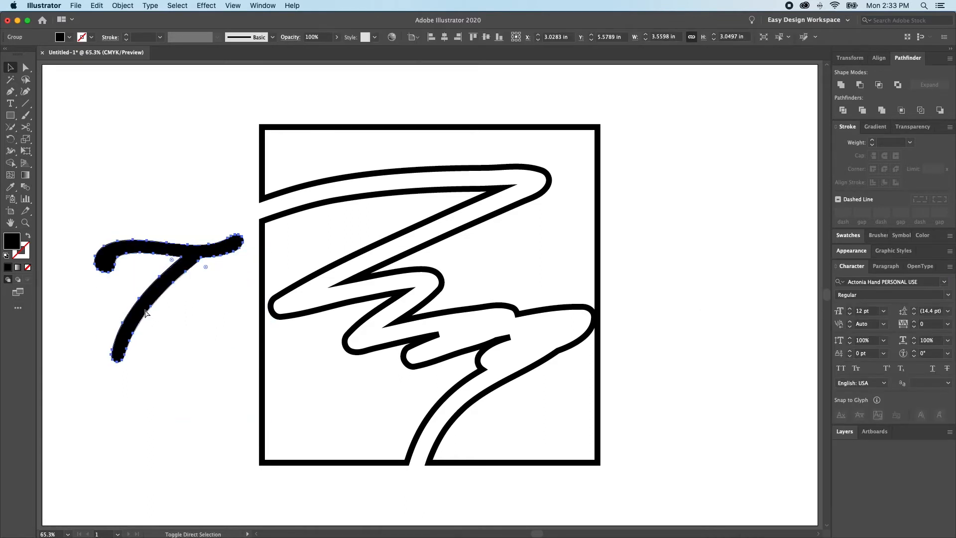
left_click(173, 322)
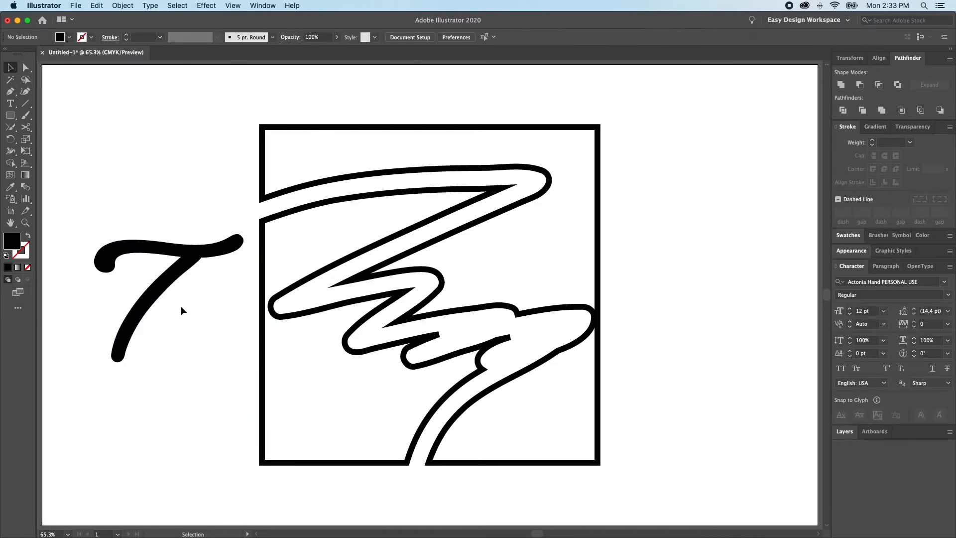
Cut the T's outline with the Scissors tool at the two anchor points where the stem meets the crossbar
key("a")
left_click(199, 260)
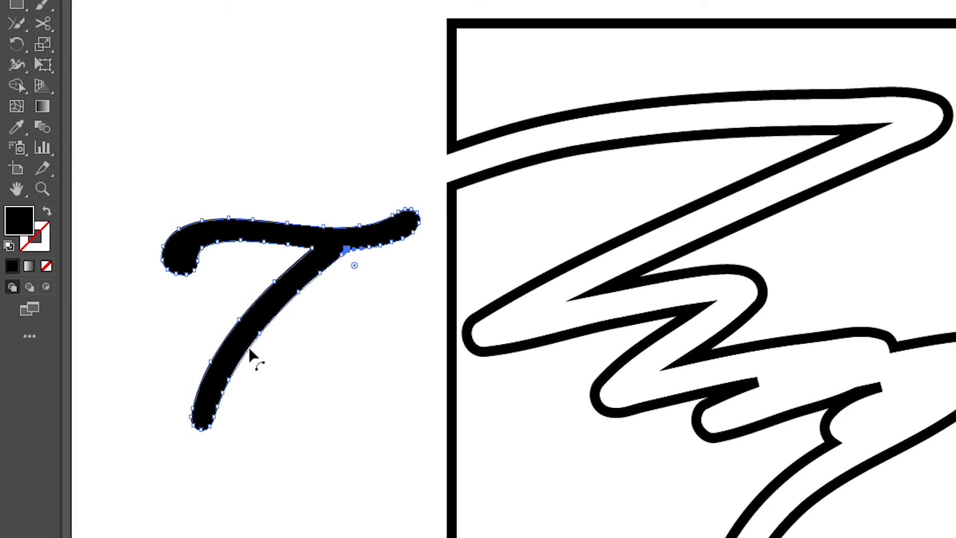
left_click(306, 391)
left_click_drag(249, 207, 468, 318)
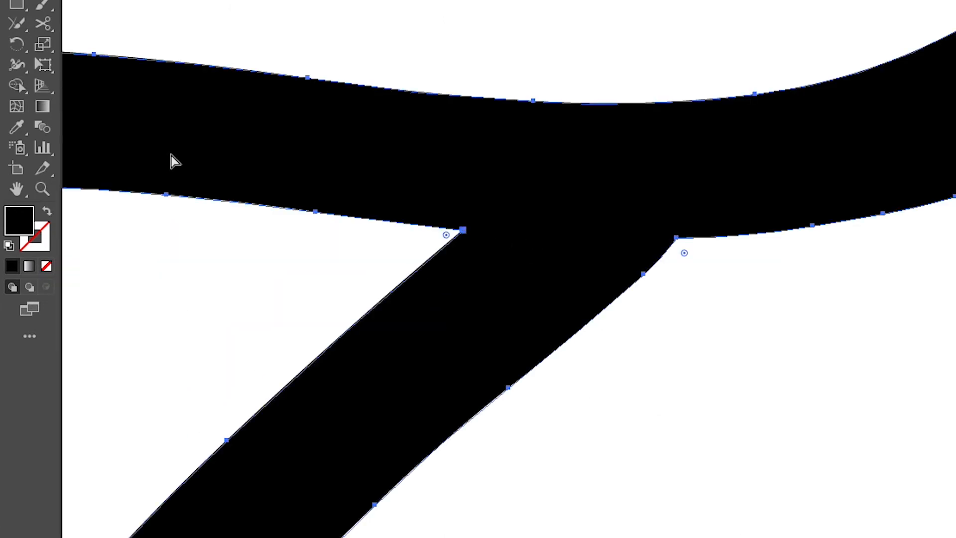
key("c")
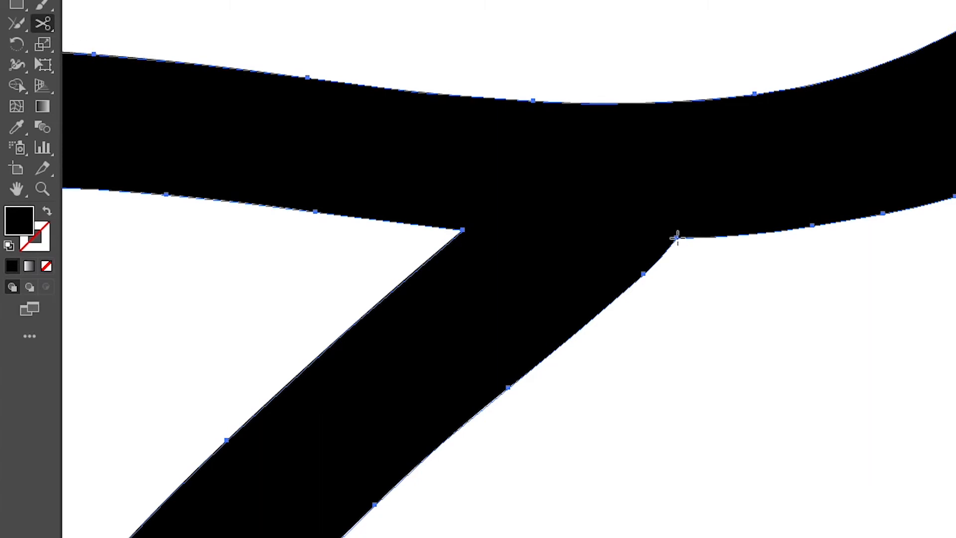
left_click(675, 238)
left_click(462, 229)
Select only the T's stem and move it slightly down and left, away from the crossbar
left_click(512, 271, "alt+super")
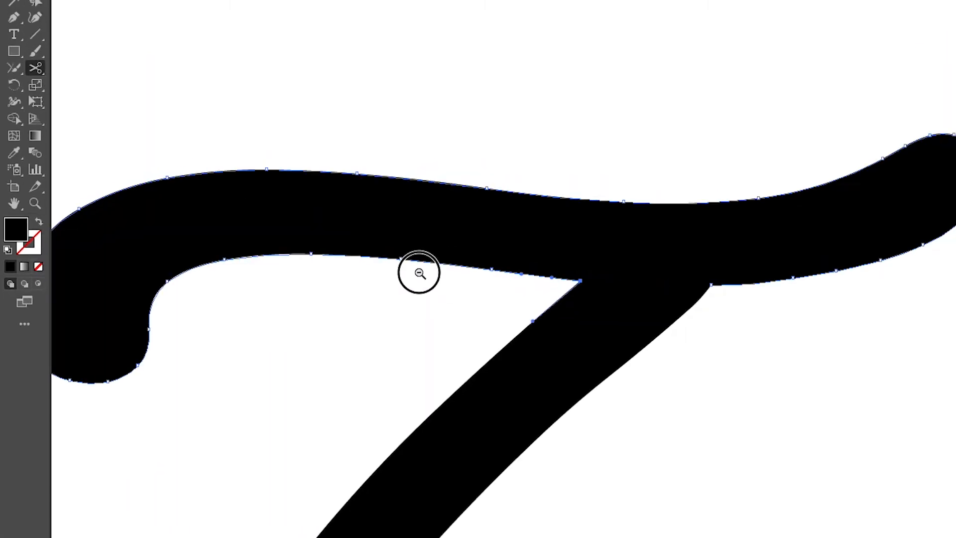
left_click(512, 271, "alt+super")
left_click(511, 272, "alt+super")
key("a")
scroll(514, 264, "right", 6)
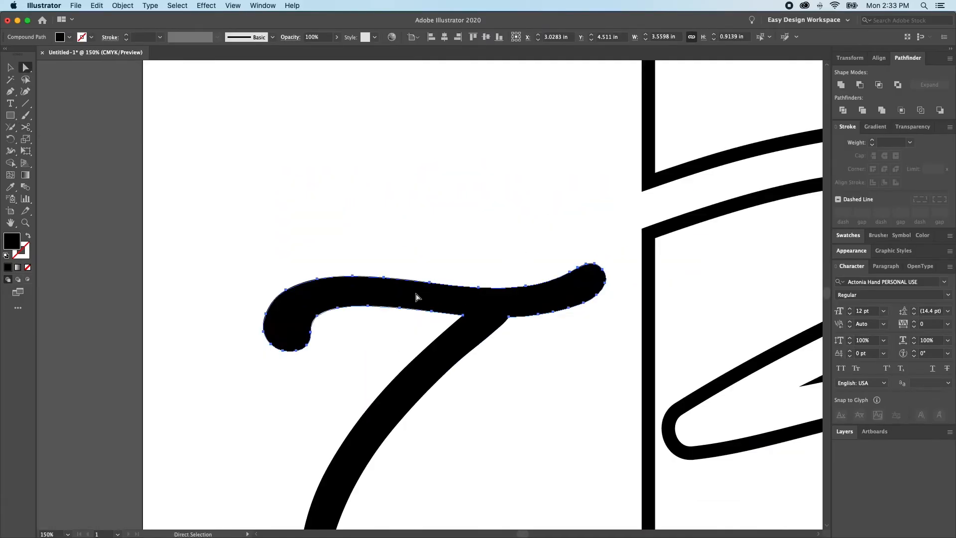
scroll(423, 340, "down", 4)
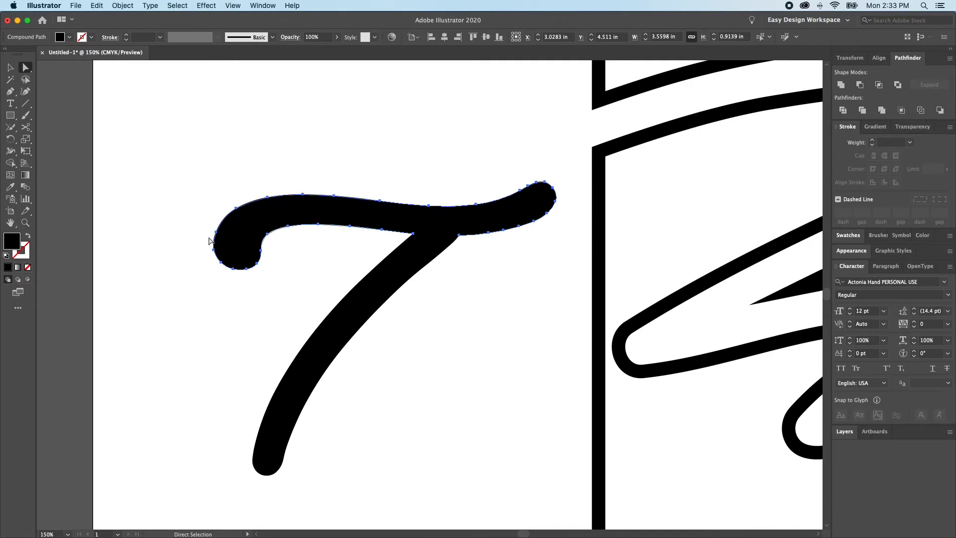
left_click_drag(400, 342, 312, 317)
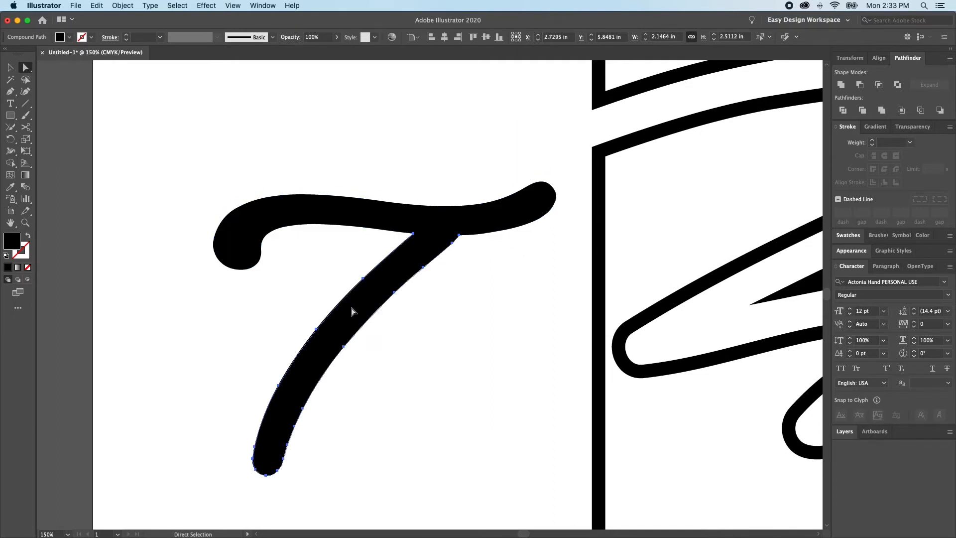
left_click_drag(395, 294, 387, 319)
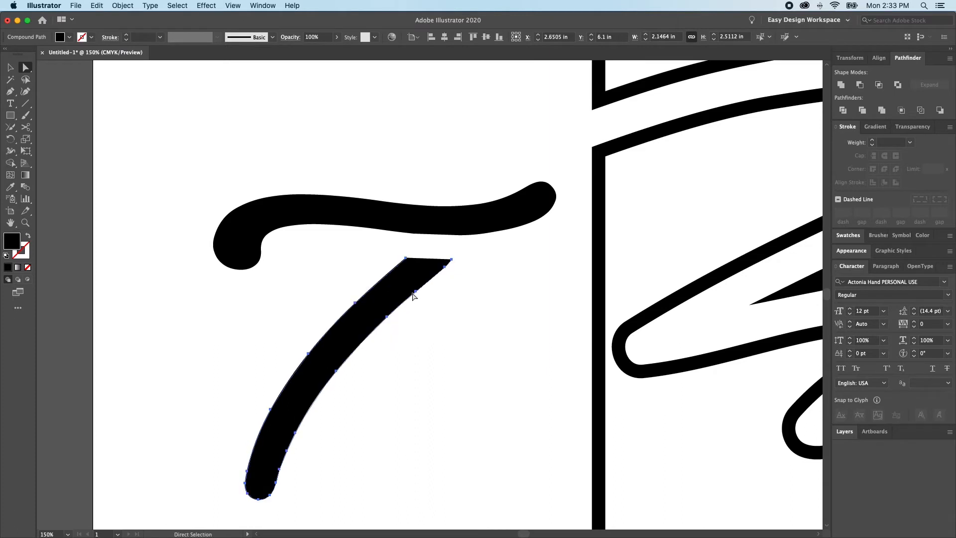
Rotate the separated stem around its upper-right corner point so that it stands more upright
scroll(413, 296, "down", 5)
key("r")
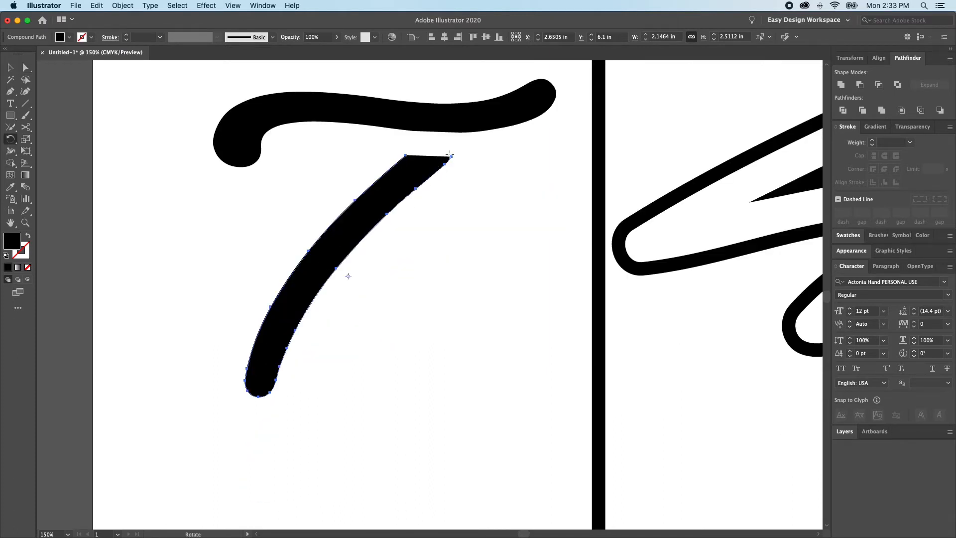
left_click(452, 157)
left_click_drag(396, 225, 403, 298)
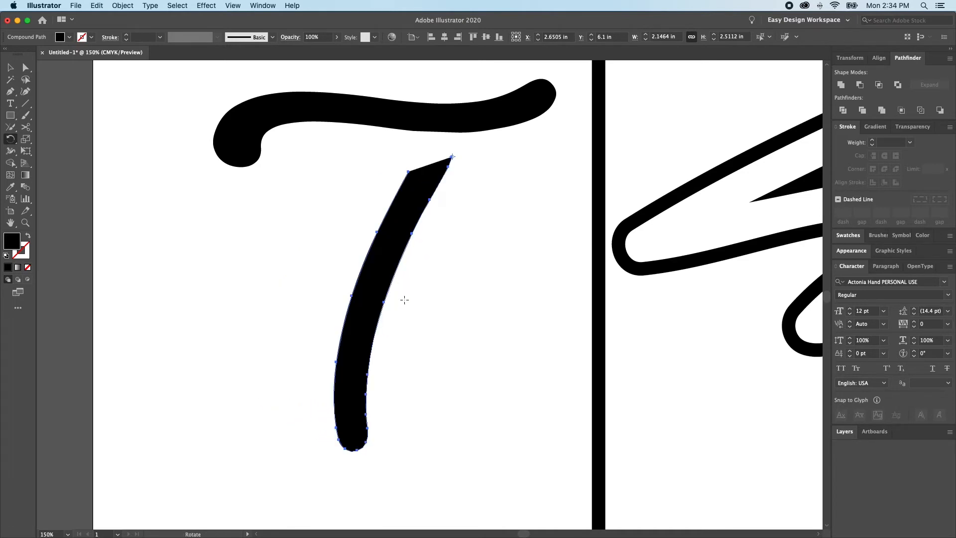
Scale the stem up to about 1.42 × 3.54 in so its top overlaps the crossbar, and deselect it
key("v")
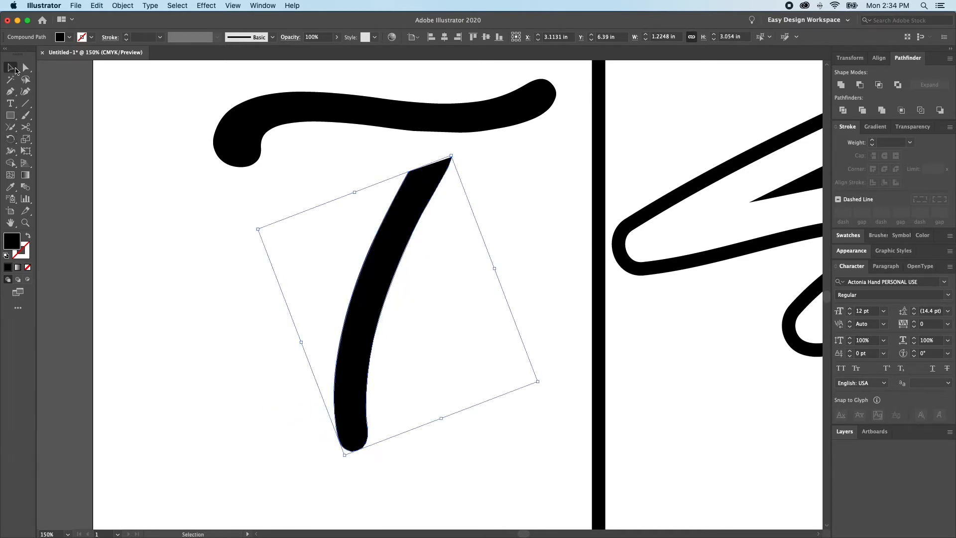
left_click_drag(451, 156, 491, 94)
left_click(503, 252)
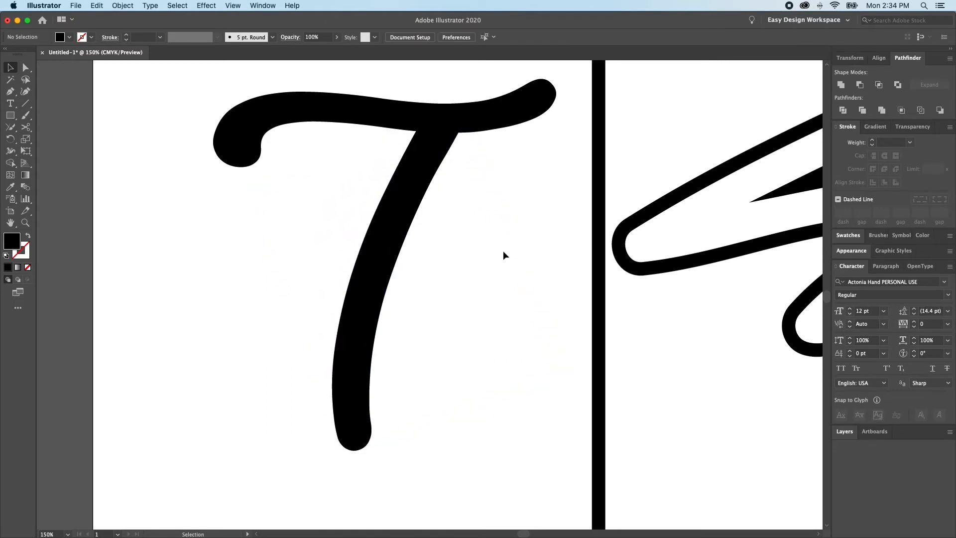
Rotate the stem slightly more upright around its top anchor point inside the crossbar, and deselect it
key("a")
left_click_drag(438, 281, 359, 317)
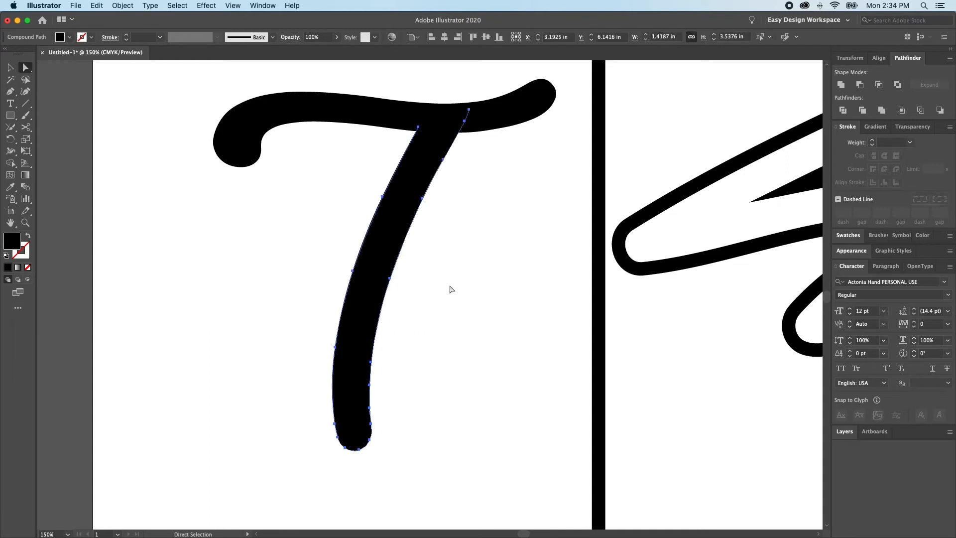
key("r")
left_click(466, 110)
left_click_drag(401, 394, 425, 357)
key("super+shift+a")
key("super+minus")
key("v")
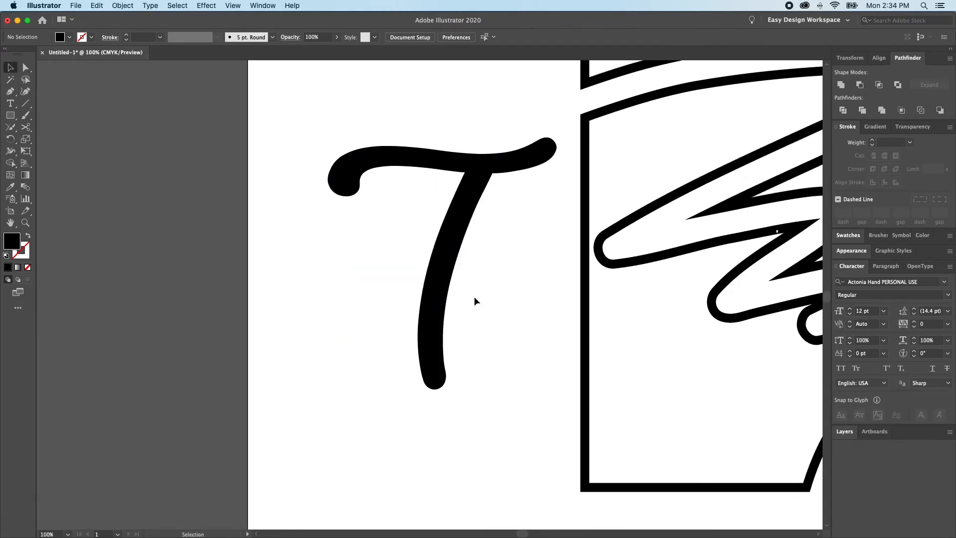
scroll(473, 296, "right", 5)
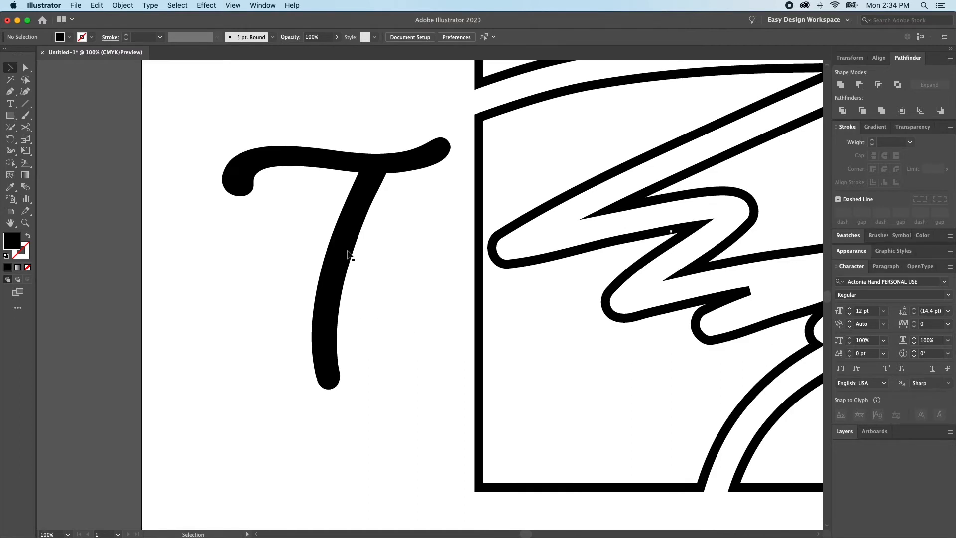
key("super+0")
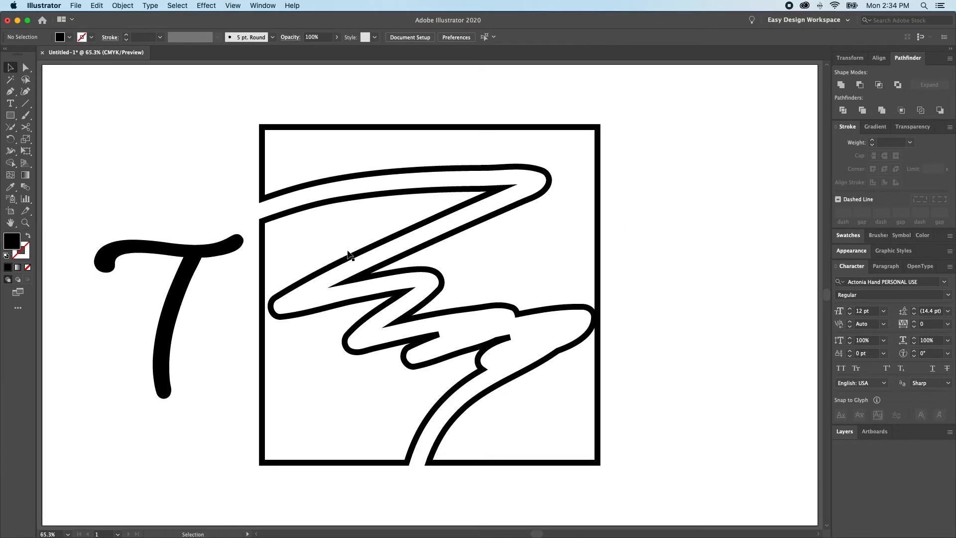
left_click_drag(112, 210, 201, 303)
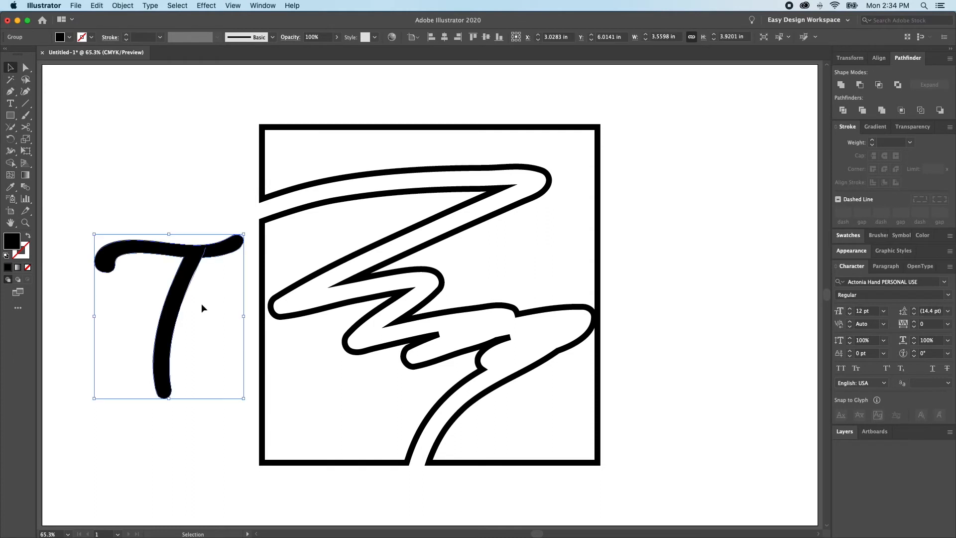
left_click(97, 168)
Slice the square into many pieces with several freehand Knife cuts running across it, and deselect the pieces
left_click_drag(25, 127, 64, 150)
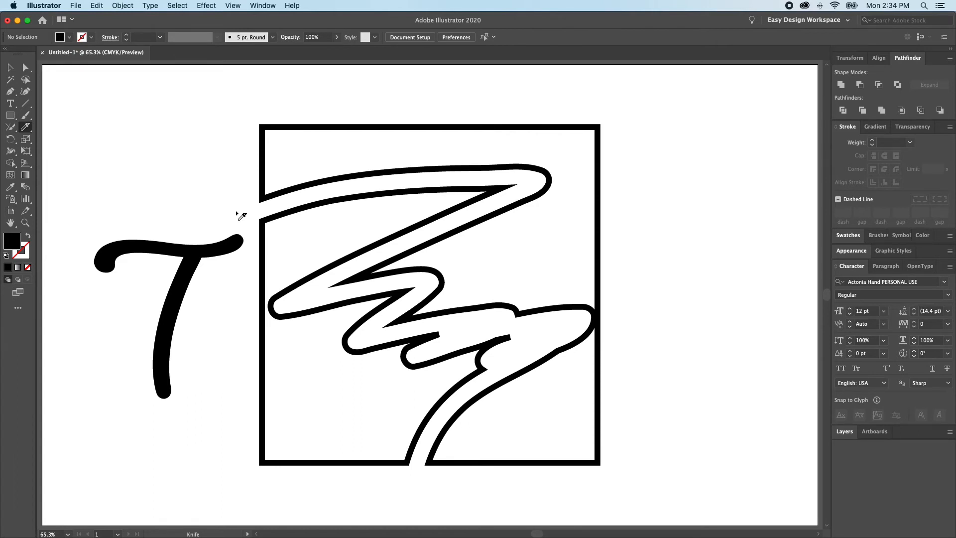
left_click_drag(185, 205, 607, 348)
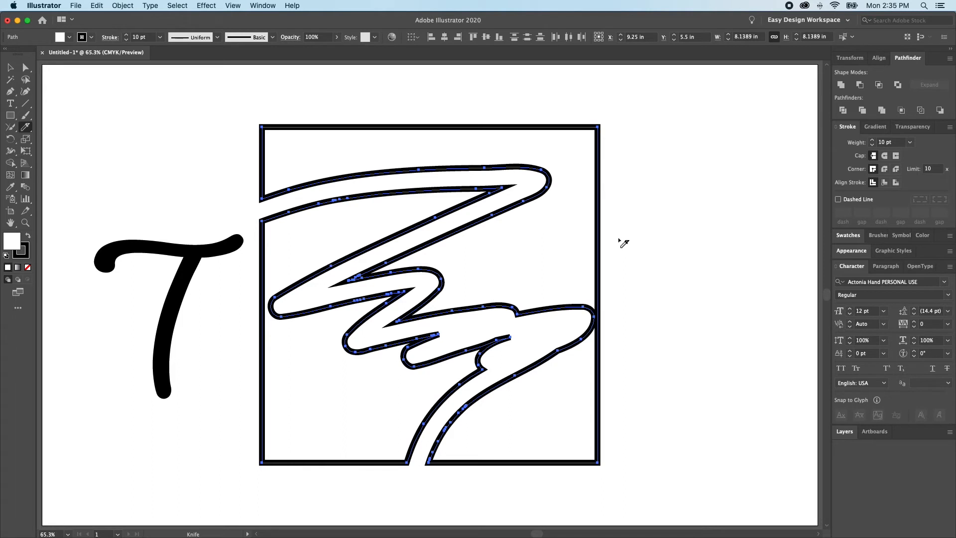
mouse_move(621, 238)
left_mouse_down()
mouse_move(503, 140)
mouse_move(402, 110)
mouse_move(364, 119)
mouse_move(368, 150)
mouse_move(459, 221)
mouse_move(593, 291)
mouse_move(620, 321)
mouse_move(591, 327)
mouse_move(318, 224)
mouse_move(258, 215)
mouse_move(263, 300)
left_mouse_up()
mouse_move(381, 435)
left_mouse_down()
mouse_move(411, 462)
mouse_move(407, 482)
mouse_move(310, 344)
mouse_move(280, 323)
mouse_move(195, 326)
mouse_move(140, 392)
mouse_move(203, 483)
mouse_move(348, 533)
mouse_move(446, 520)
mouse_move(450, 469)
mouse_move(434, 402)
mouse_move(367, 276)
mouse_move(411, 267)
mouse_move(635, 418)
left_mouse_up()
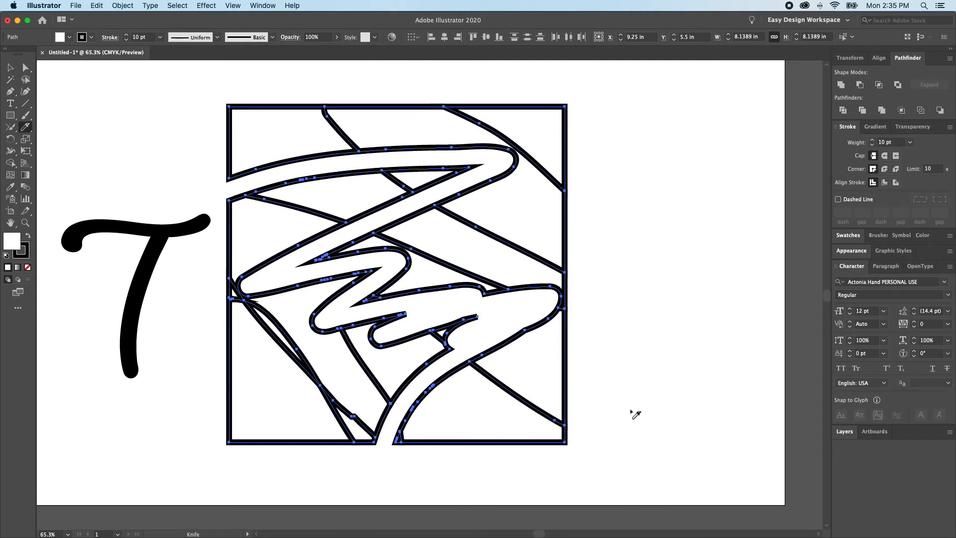
key("a")
left_click(614, 416)
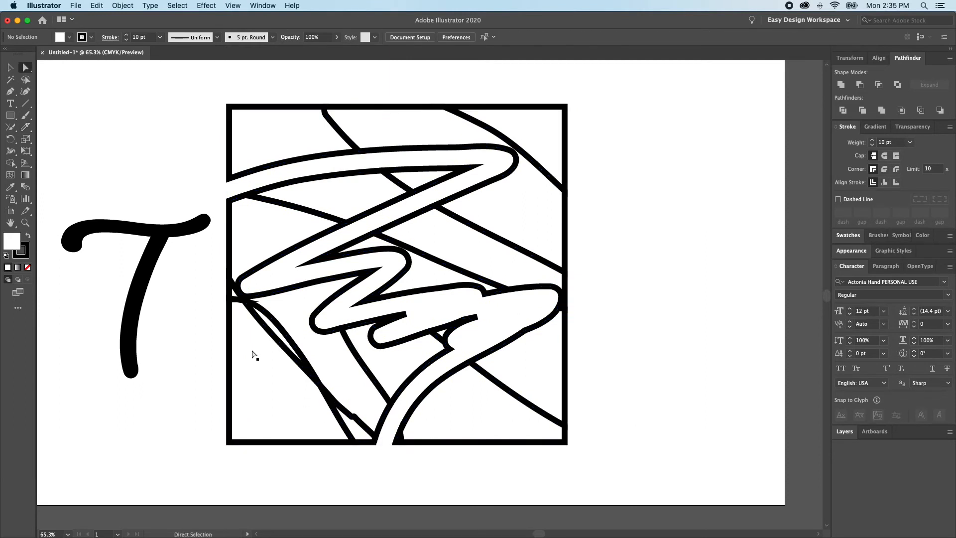
Fill the lower-left, lower-middle and lower-right pieces, the wide upper-right band and the small piece inside the upper bend with red
left_click(258, 393)
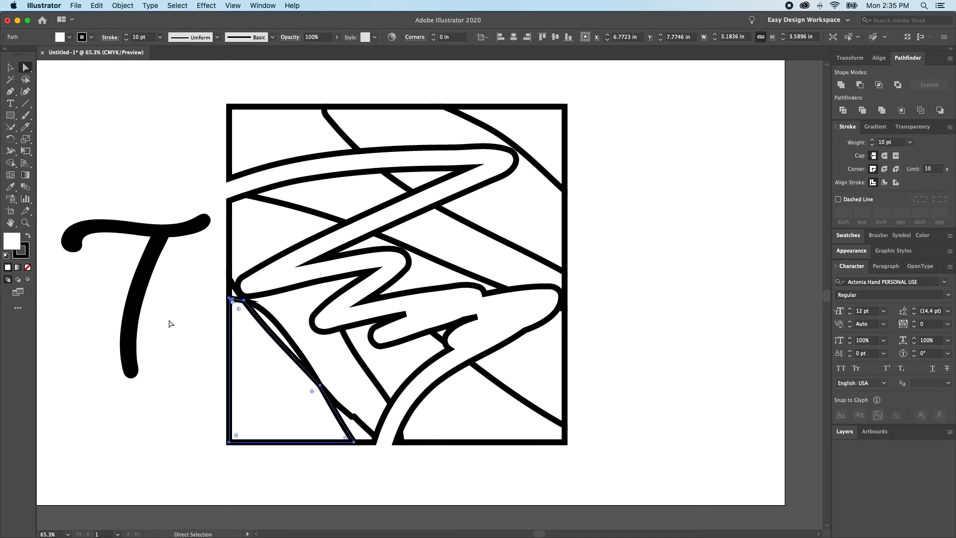
left_click(277, 344)
left_click(286, 339)
left_click(476, 399)
left_click(515, 366)
left_click(263, 377)
left_click(398, 363, "shift")
left_click(469, 408, "shift")
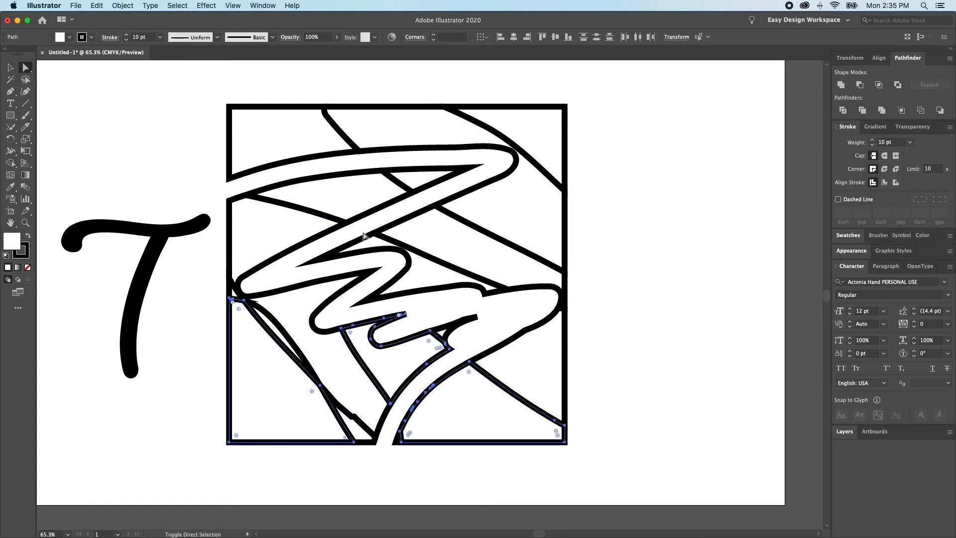
left_click(564, 211, "shift")
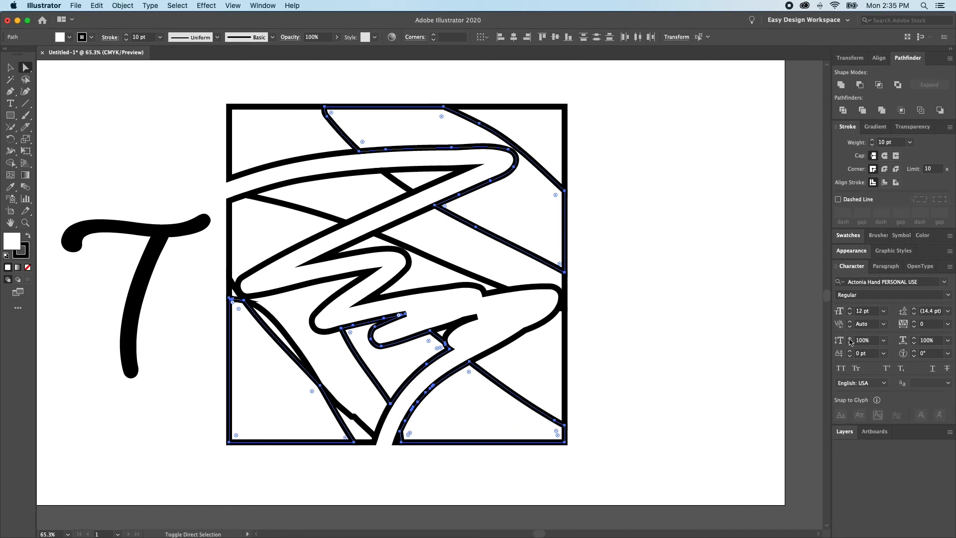
left_click(852, 237)
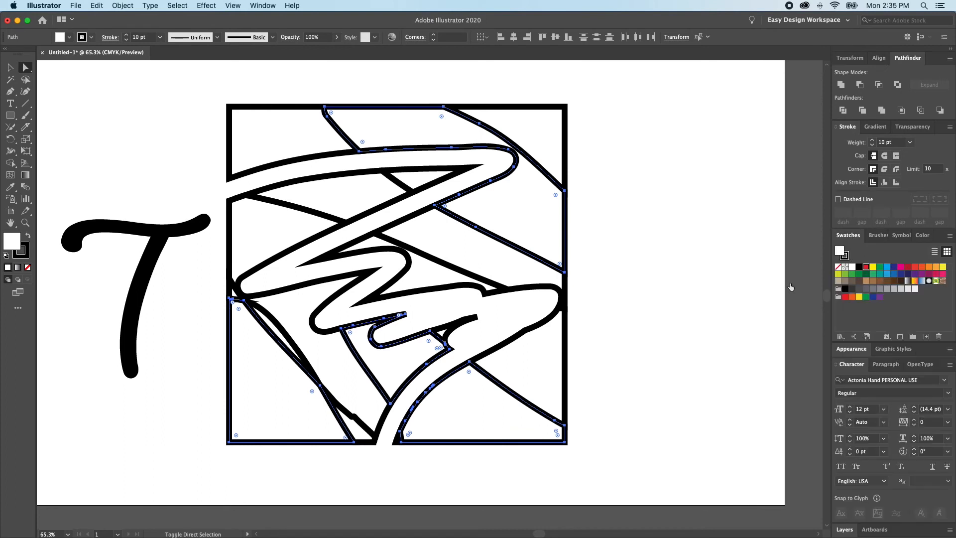
left_click(866, 267)
key("super+shift+a")
Fill the top-right corner, the left-hand, central and lower-right pieces of the square with yellow, and deselect them
left_click(414, 178)
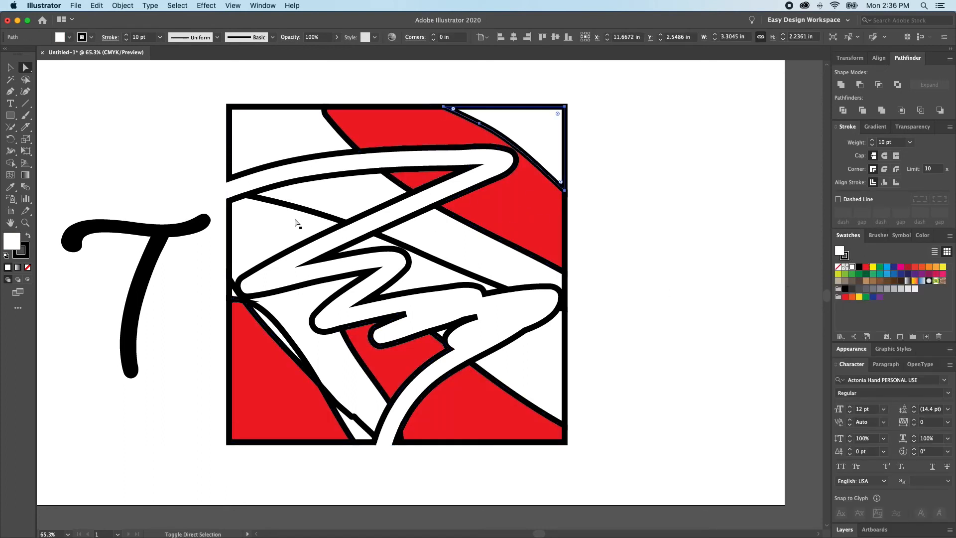
left_click(282, 215, "shift")
left_click(375, 245, "shift")
left_click(523, 333, "shift")
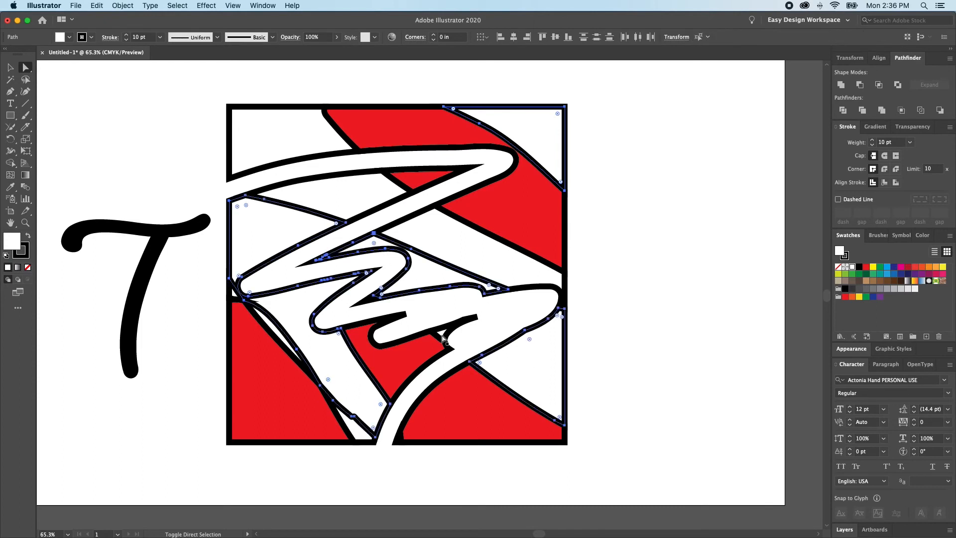
left_click(874, 268)
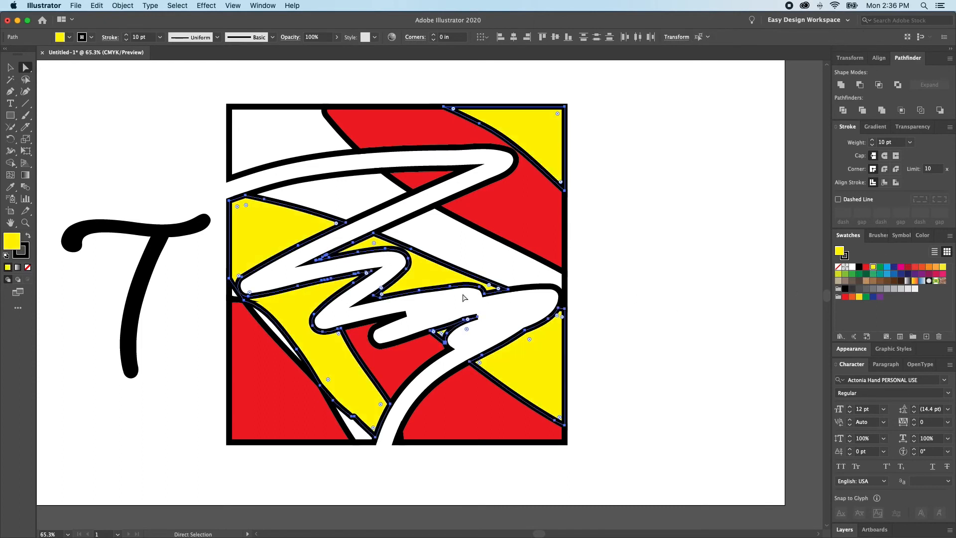
key("super+shift+a")
Fill the thin leftover slivers along the cut at the square's lower left with light blue, and deselect them
left_click(276, 333)
left_click(360, 433, "shift")
left_click(235, 295, "shift")
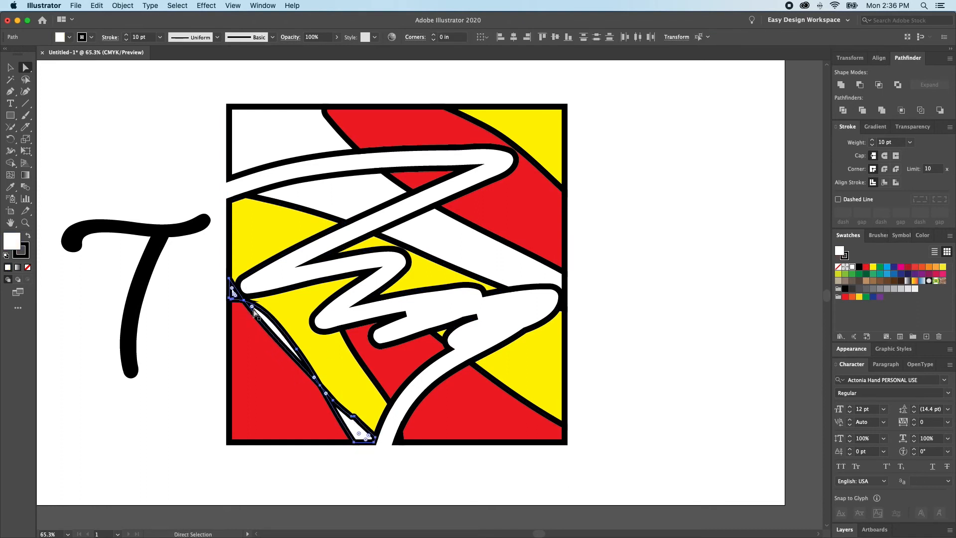
left_click(888, 274)
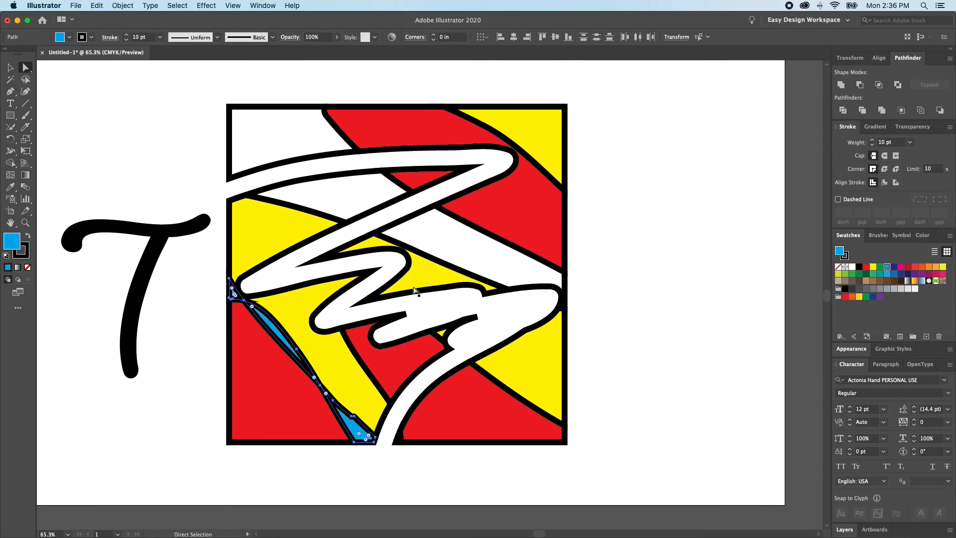
key("super+shift+a")
Fill the remaining white pieces, at the upper left and along the middle diagonal band, with light blue and deselect them
left_click(314, 142)
left_click(347, 200, "shift")
left_click(441, 240, "shift")
left_click(888, 272)
left_click(572, 273)
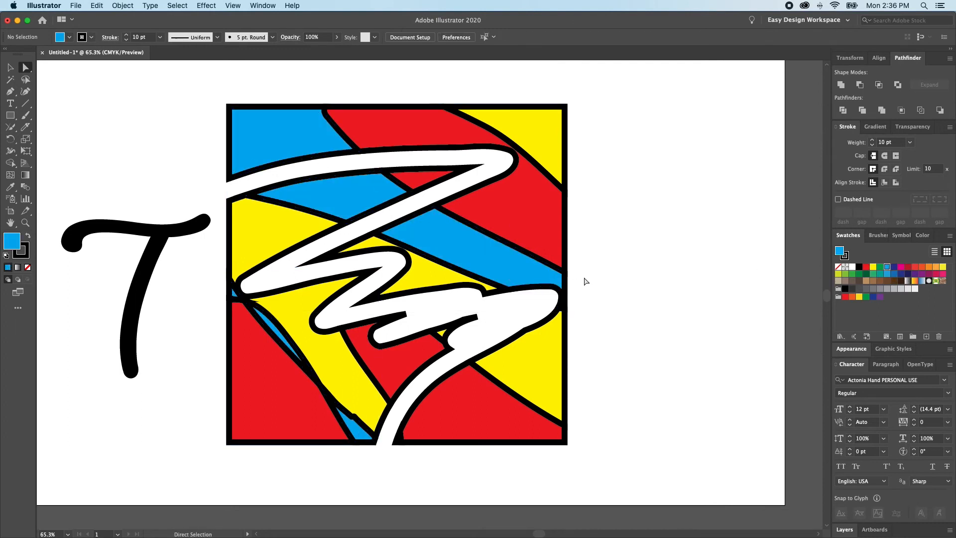
Select the whole letter T beside the square and delete it
key("v")
left_click_drag(132, 195, 176, 271)
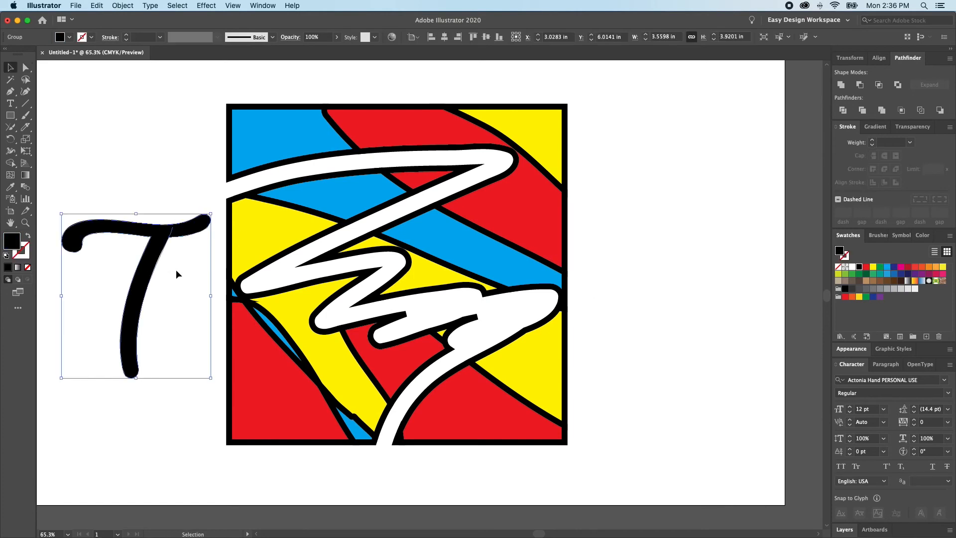
key("Delete")
key("a")
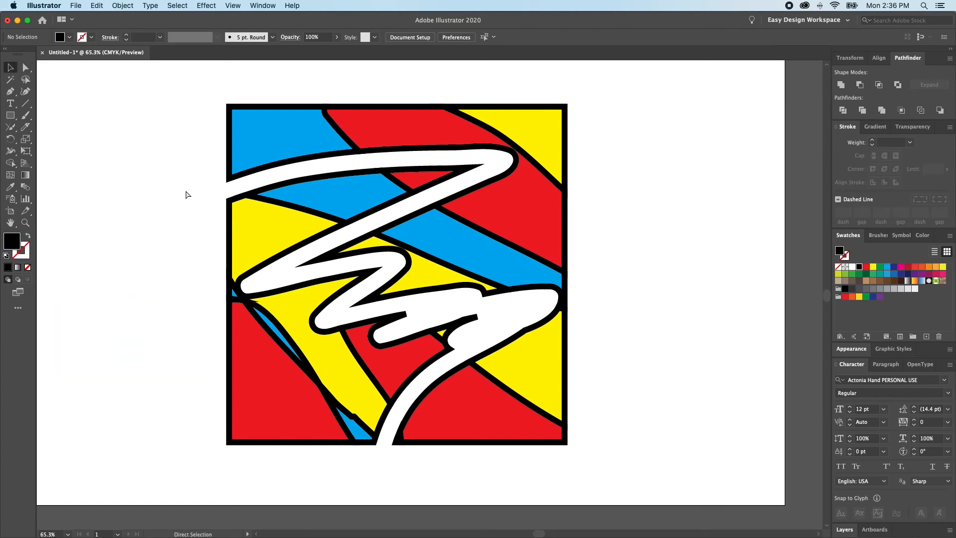
Select all the colored pieces, erase freehand squiggles through the square's top, right side and lower-left area, and deselect everything
key("v")
key("super+a")
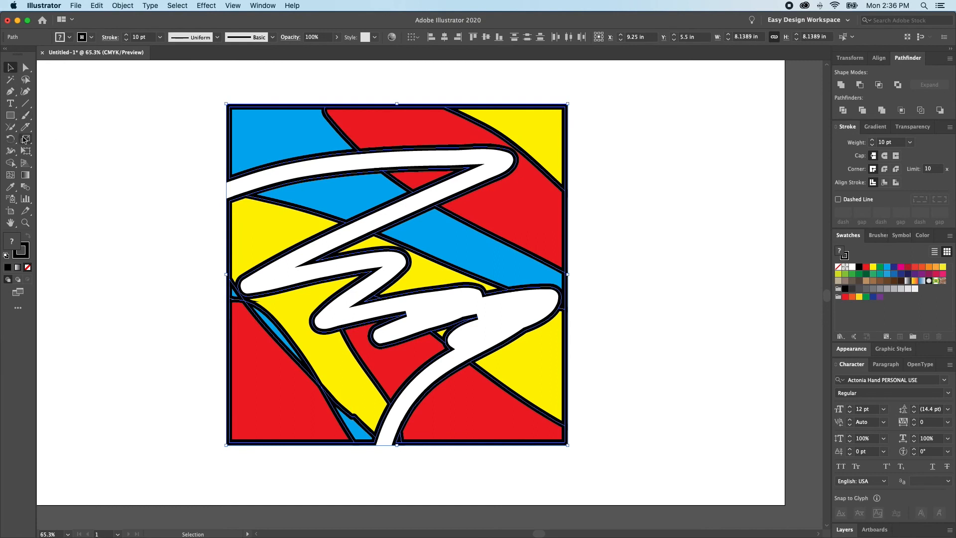
left_click(26, 127)
left_click(60, 137)
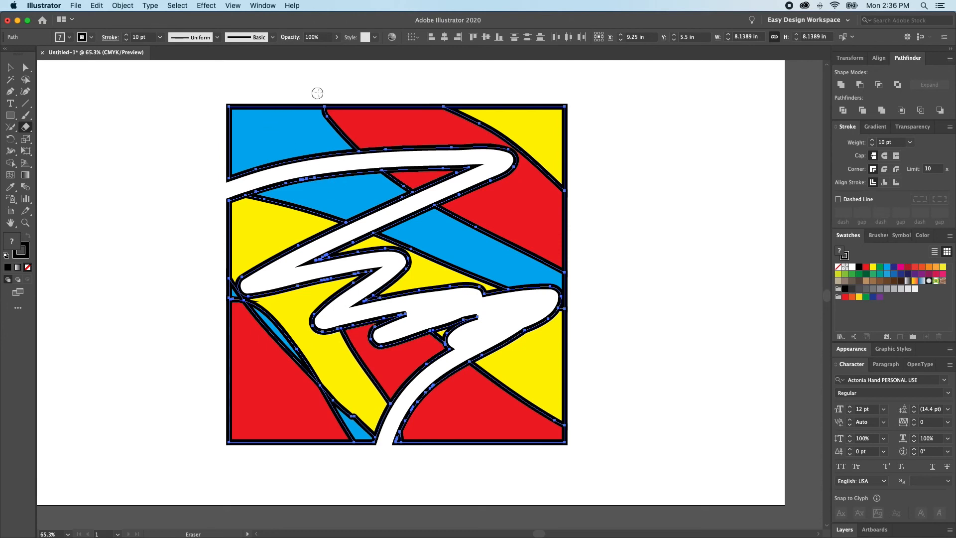
mouse_move(271, 119)
left_mouse_down()
mouse_move(319, 122)
mouse_move(483, 83)
mouse_move(546, 115)
mouse_move(604, 200)
mouse_move(635, 275)
mouse_move(496, 457)
mouse_move(644, 418)
left_mouse_up()
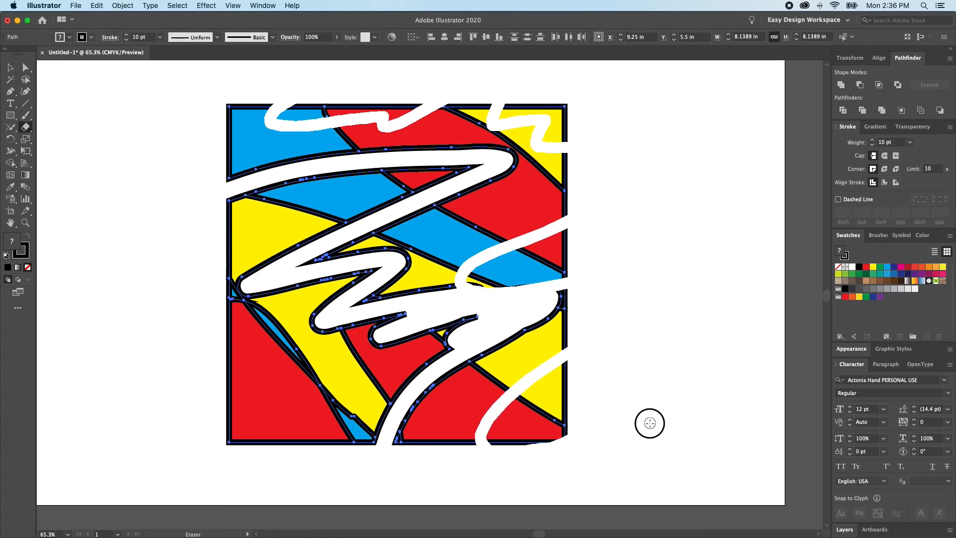
mouse_move(210, 370)
left_mouse_down()
mouse_move(288, 378)
mouse_move(319, 392)
mouse_move(214, 484)
left_mouse_up()
key("shift+super+a")
key("v")
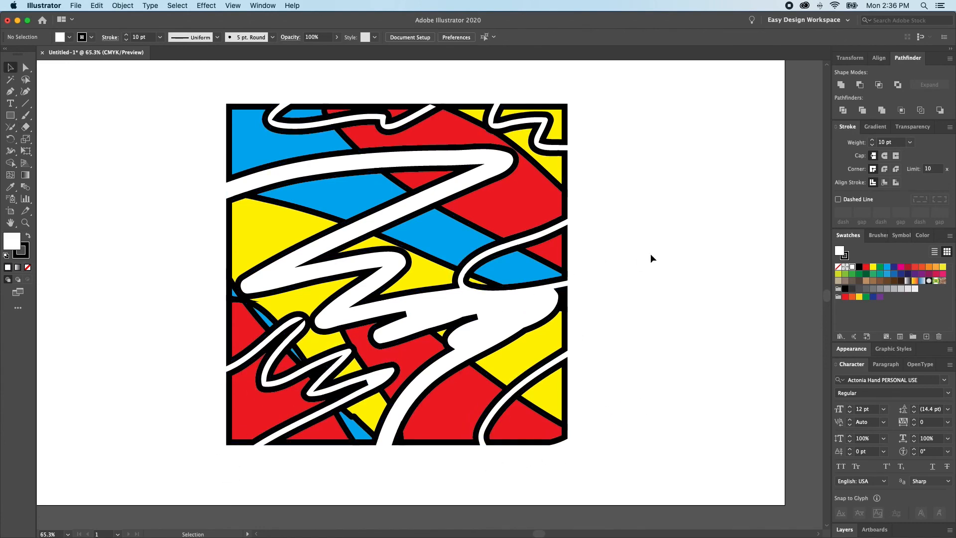